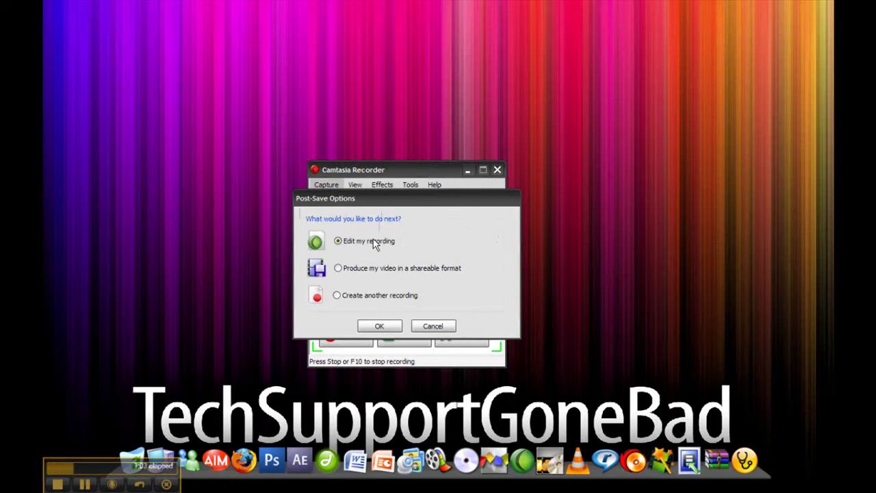
Step: Open the recording in the editor and change the project dimensions to 1280x720 without SmartFocus
click(366, 325)
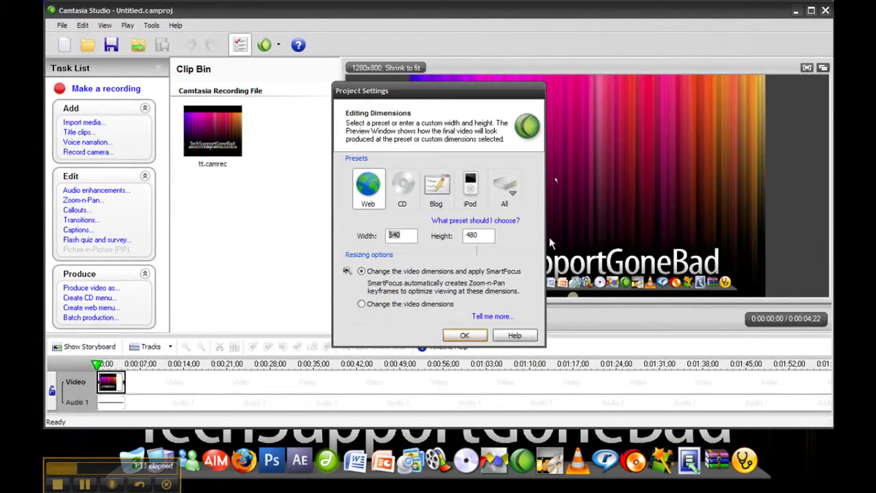
text(1280)
click(487, 238)
double_click(487, 238)
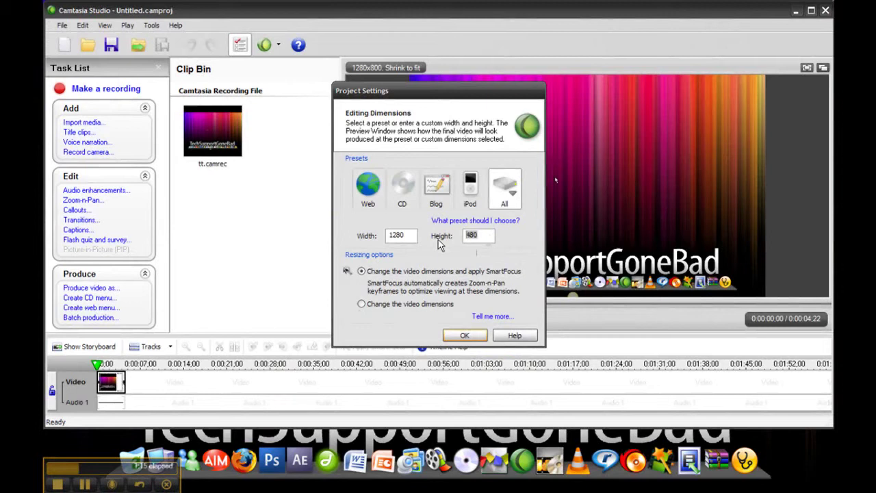
text(720)
click(361, 304)
click(362, 306)
click(468, 336)
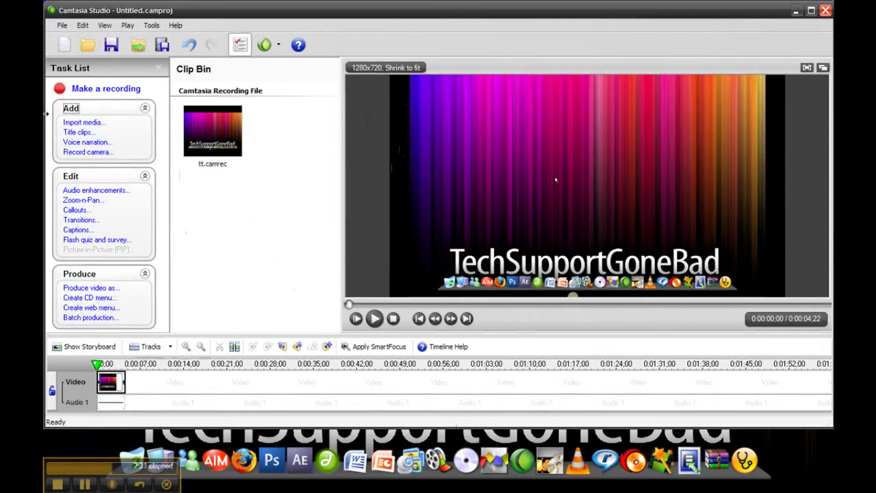
Step: Import TechSupportGoneBad Intro.wmv and drag it to the start of the timeline before tt.camrec
click(84, 123)
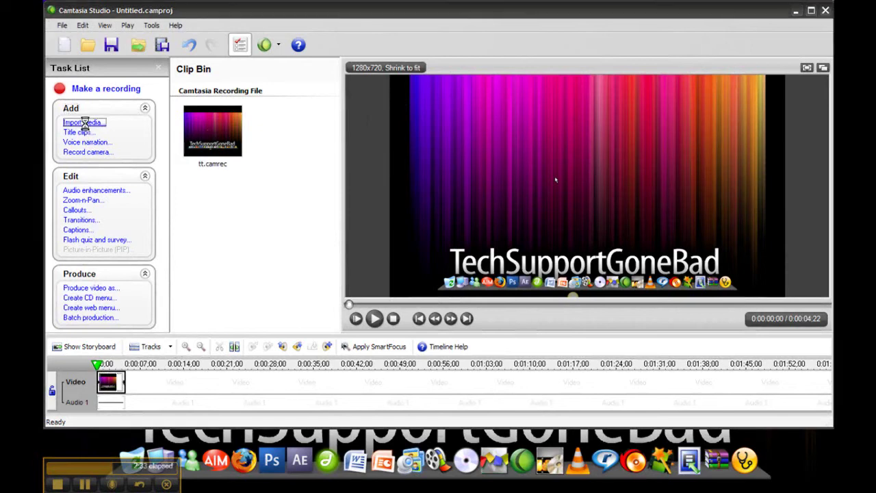
scroll(580, 244, down, 3)
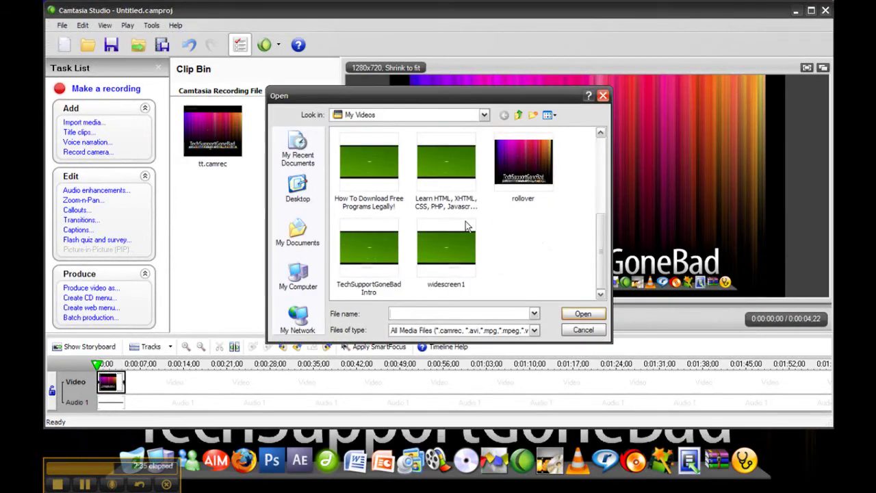
double_click(385, 248)
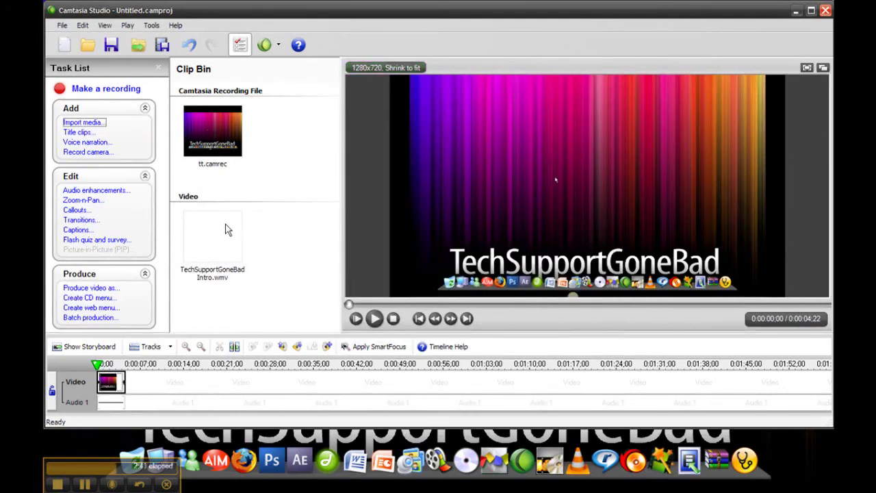
drag(226, 229, 121, 366)
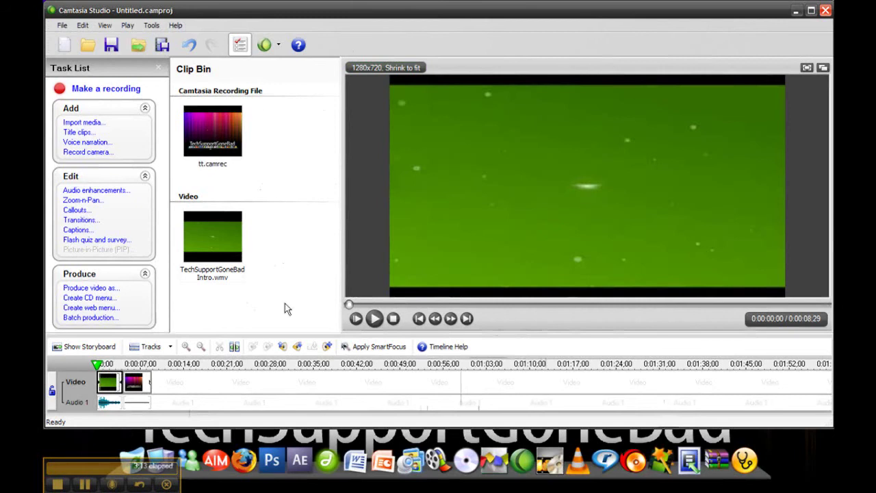
Step: Return the playhead to the start and launch Produce video as... with custom production settings
click(134, 362)
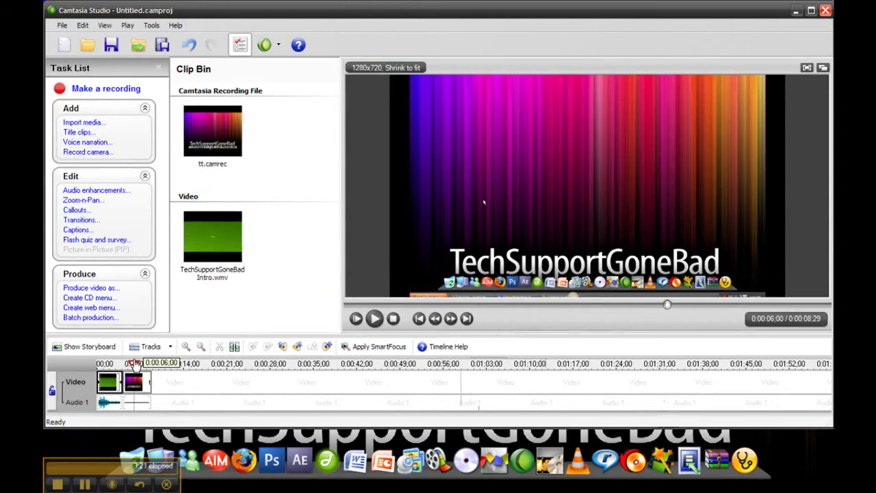
drag(134, 363, 102, 363)
click(92, 288)
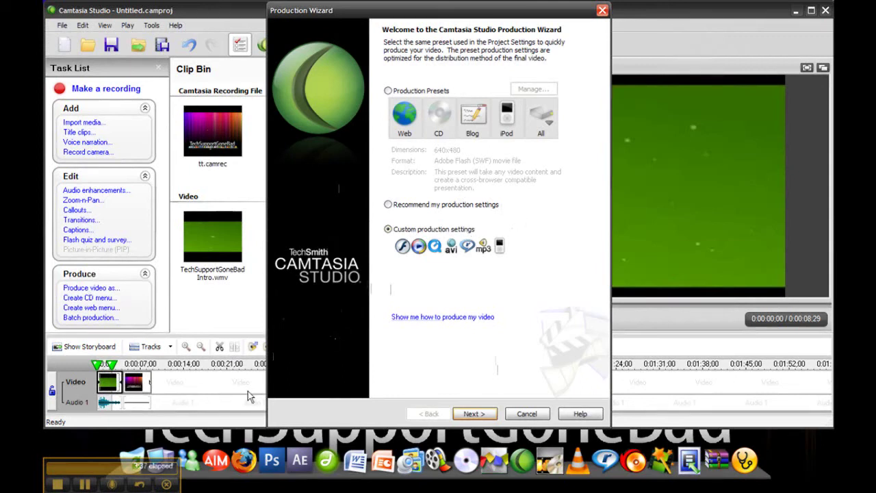
Step: Choose WMV output with the default encoding profile and a custom 1280x720 video size
click(474, 414)
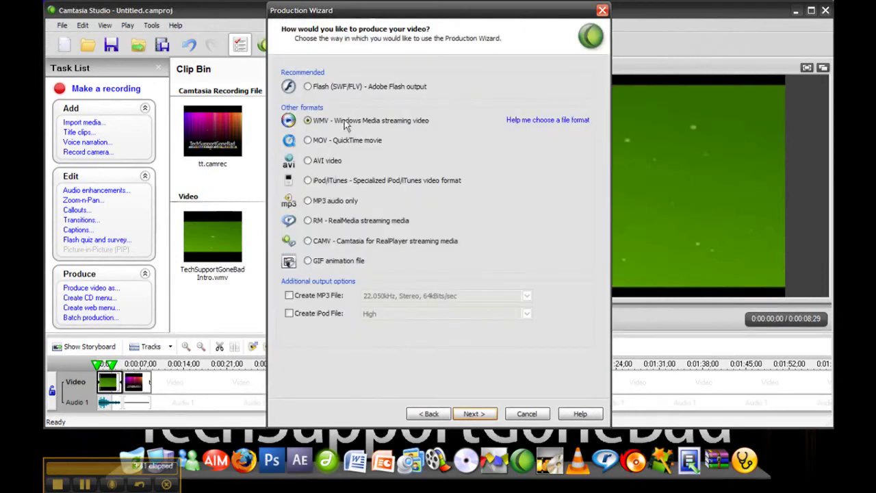
click(463, 414)
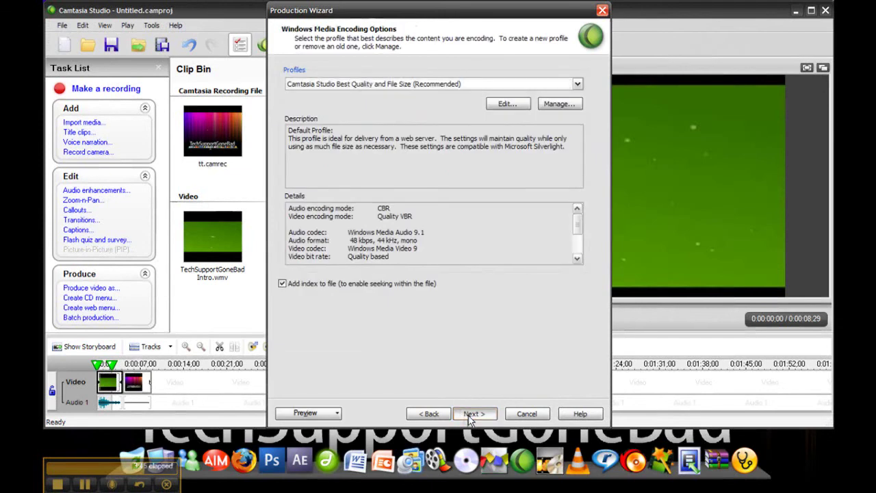
click(471, 414)
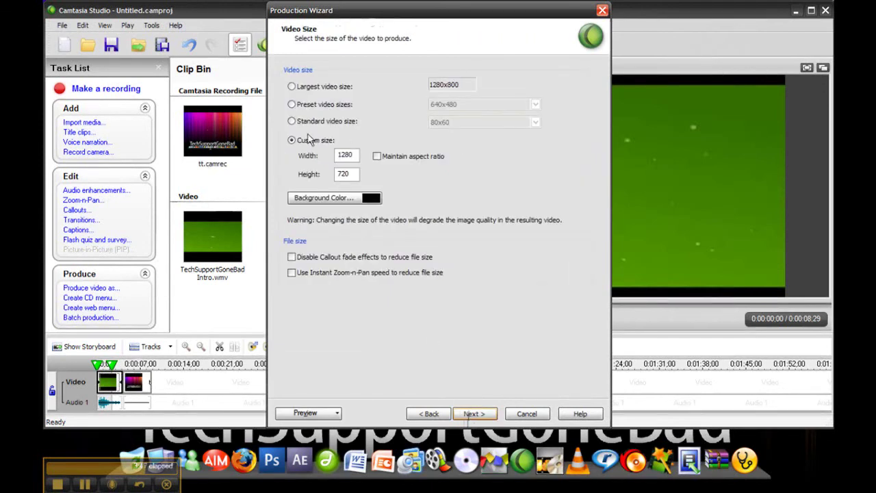
drag(351, 155, 325, 150)
click(347, 174)
drag(347, 174, 330, 176)
text(720)
click(474, 413)
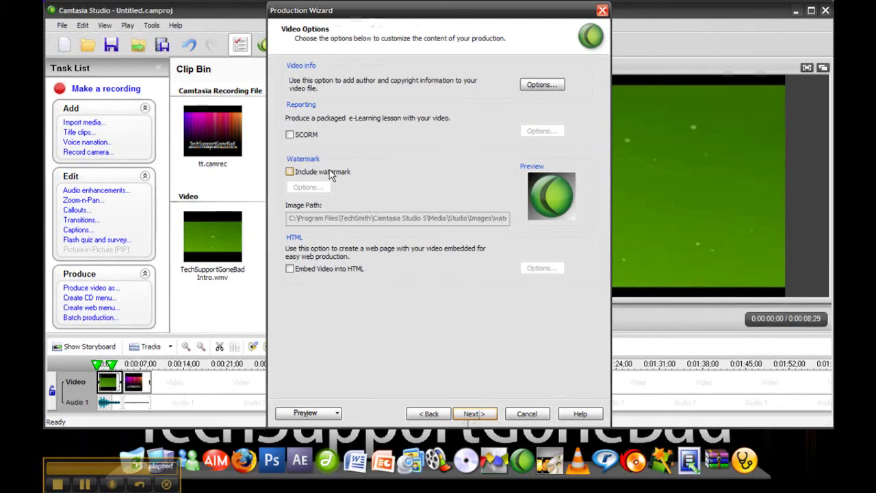
Step: Keep the default video and marker options, name the file widescreentest, and start rendering
click(485, 414)
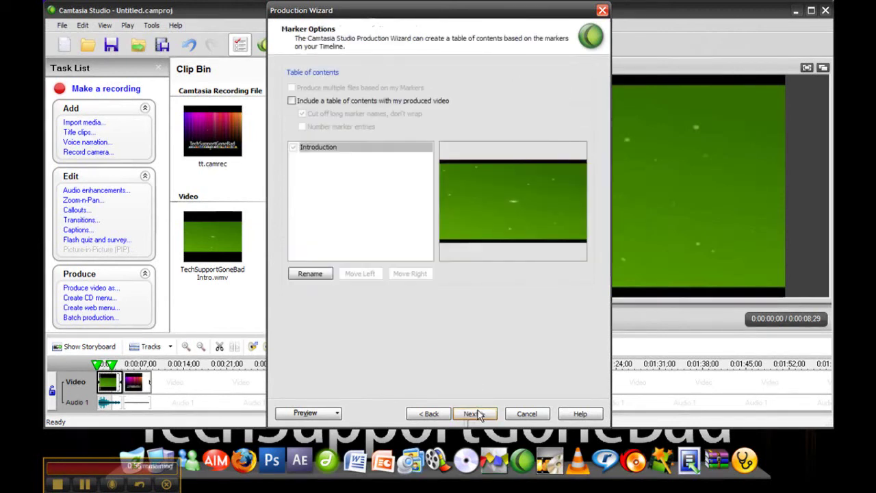
click(479, 414)
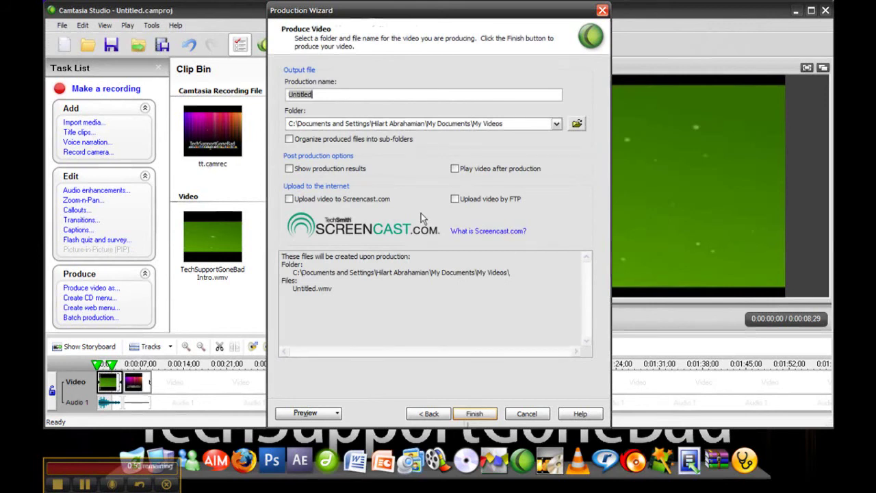
text(widescreentest)
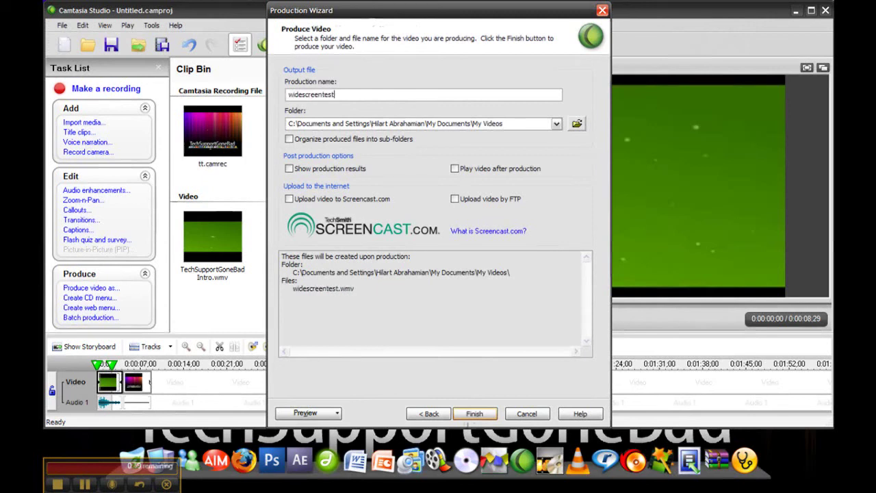
click(475, 414)
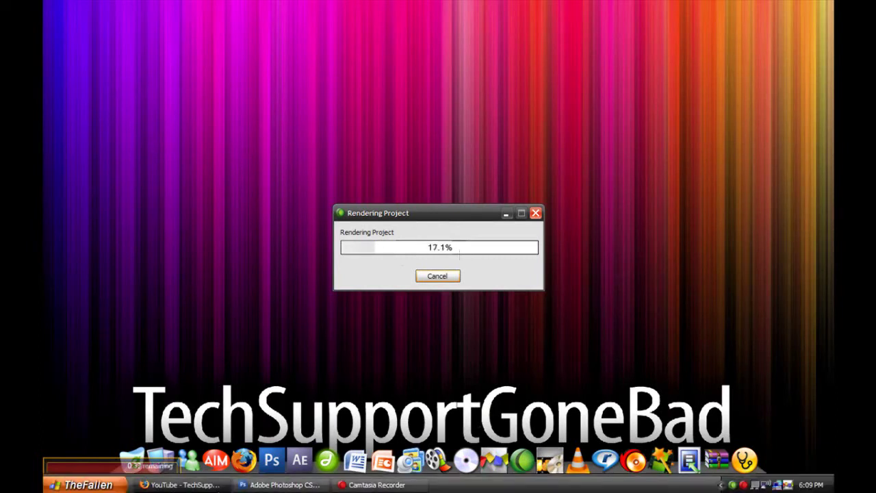
Step: Cancel the render partway, save the partially rendered video, and minimize Camtasia Studio
click(182, 484)
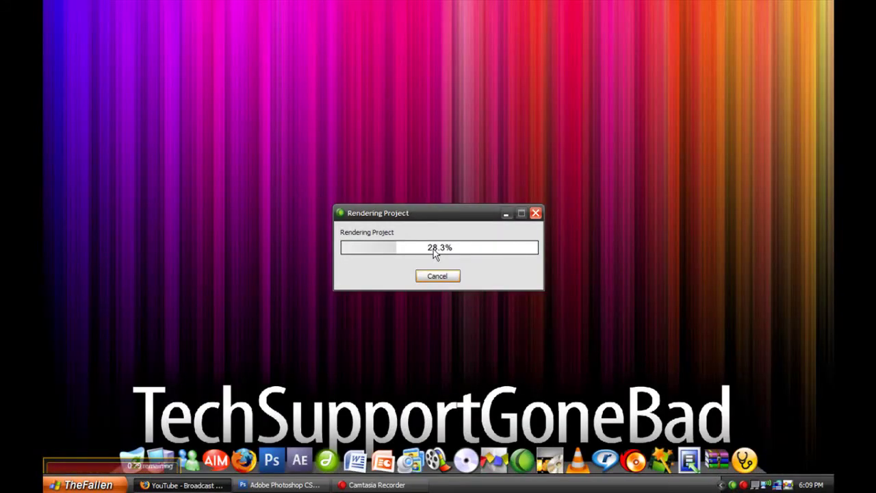
click(437, 276)
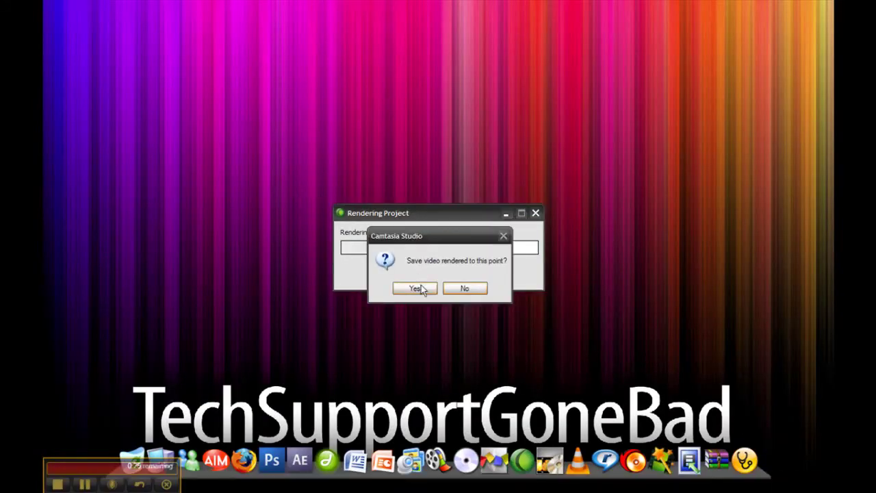
click(418, 289)
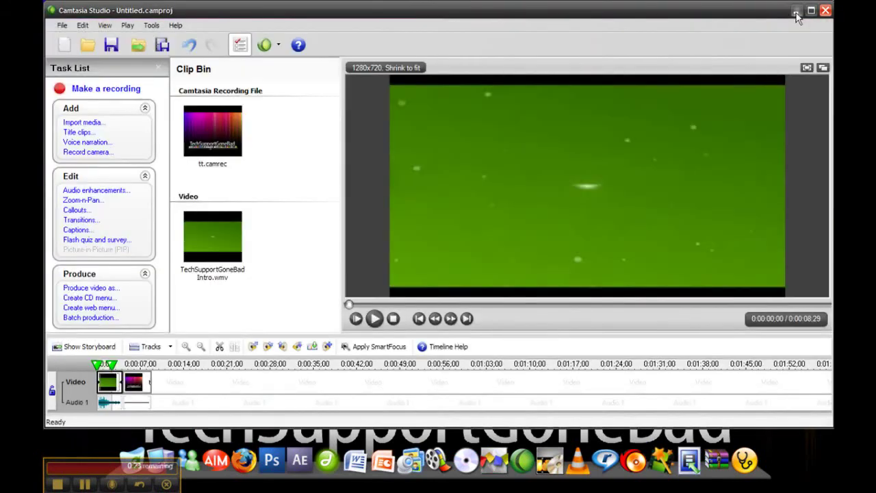
click(797, 12)
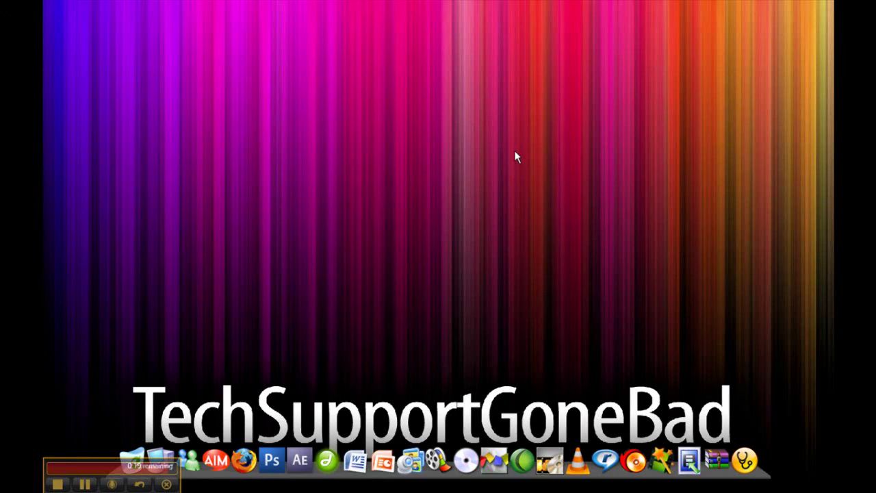